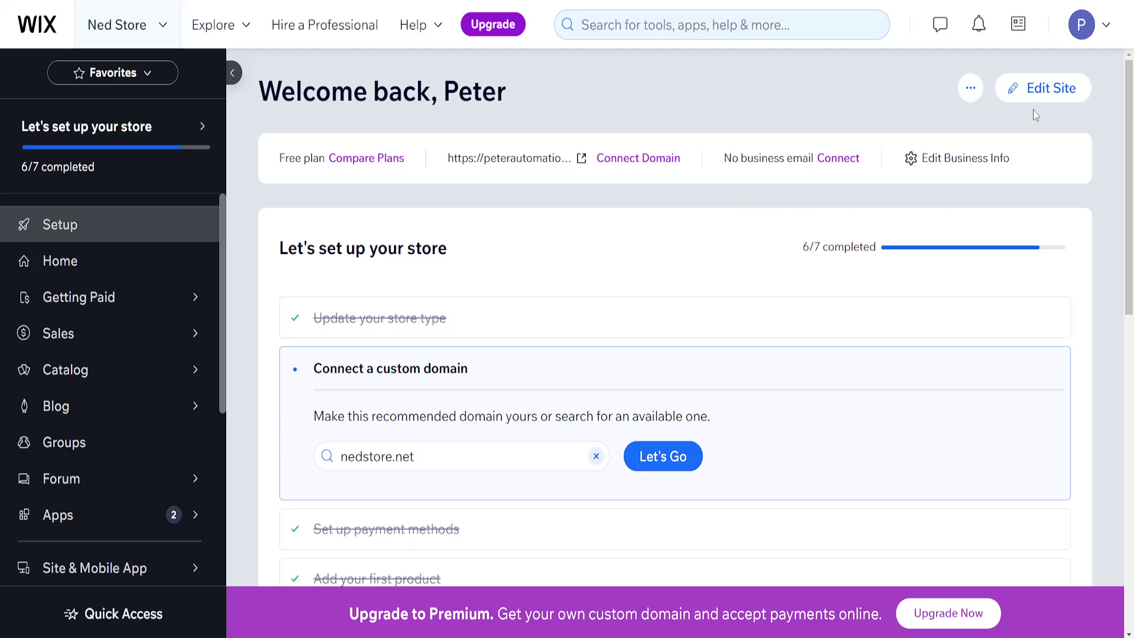
Step: Launch the Wix site editor with Edit Site on the store dashboard
{"action": "left_click", "coordinate": [1049, 88]}
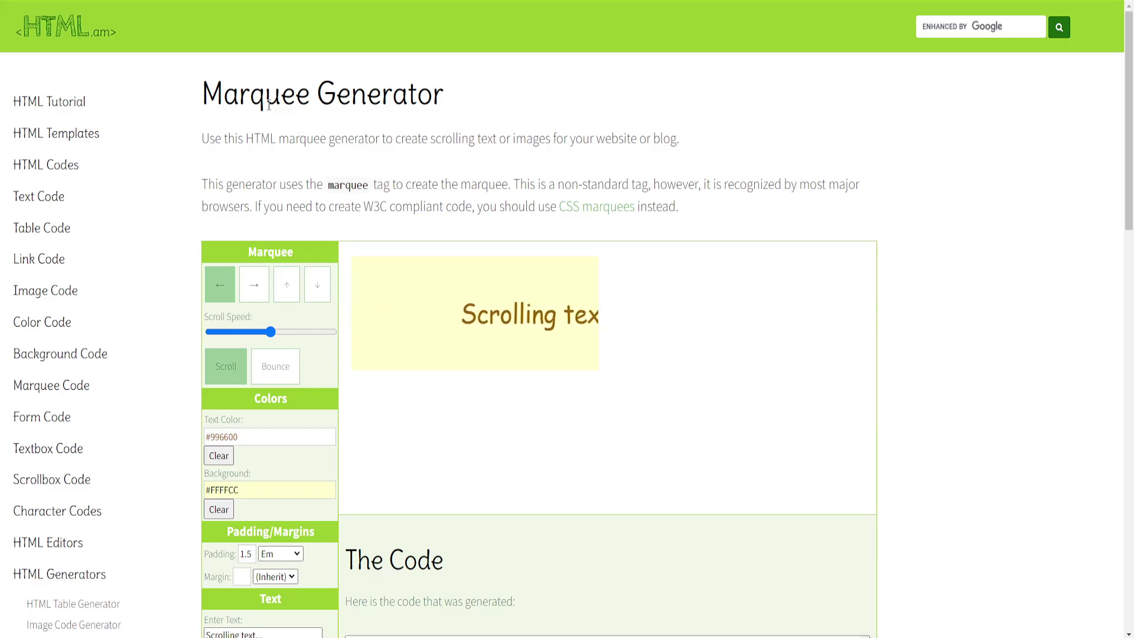
{"action": "scroll", "coordinate": [436, 184], "scroll_direction": "down", "scroll_amount": 1}
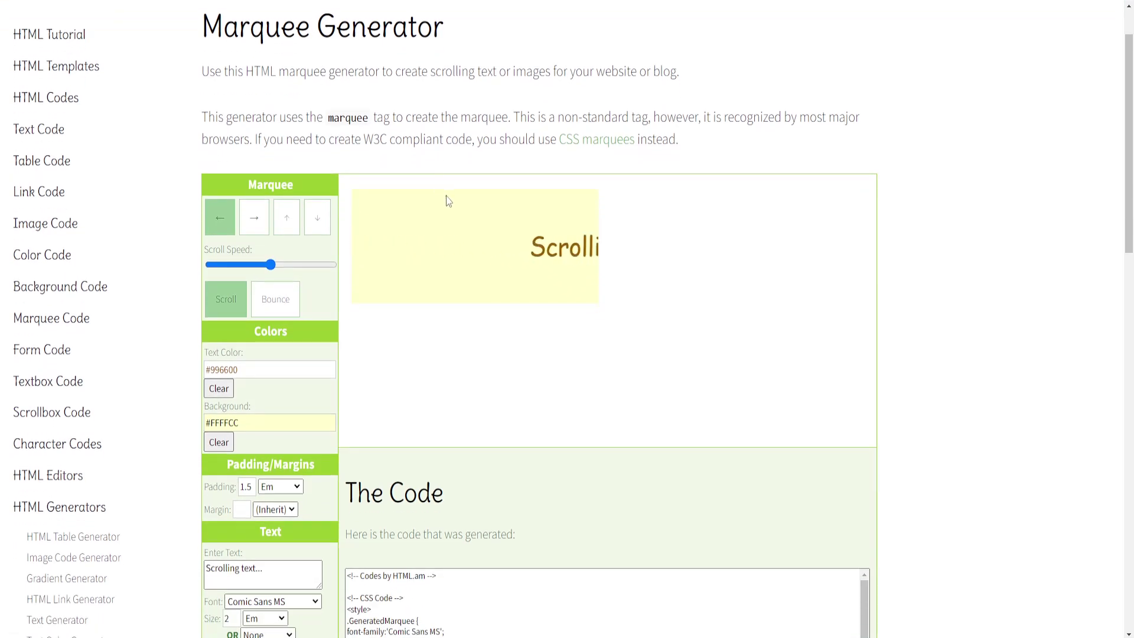
{"action": "scroll", "coordinate": [462, 302], "scroll_direction": "down", "scroll_amount": 2}
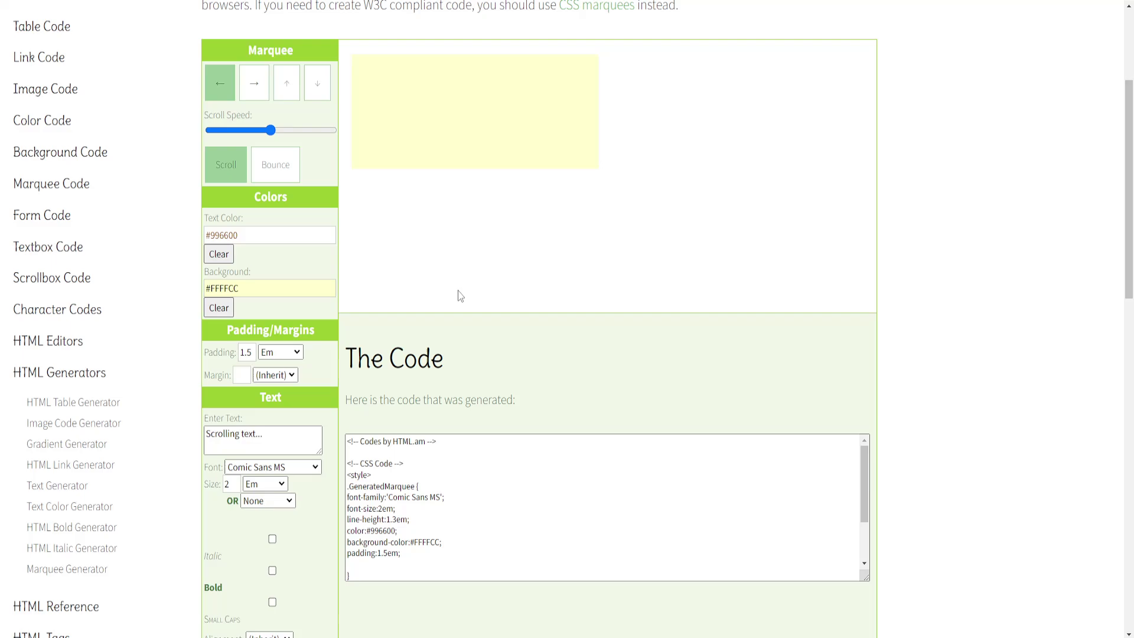
{"action": "scroll", "coordinate": [453, 421], "scroll_direction": "up", "scroll_amount": 1}
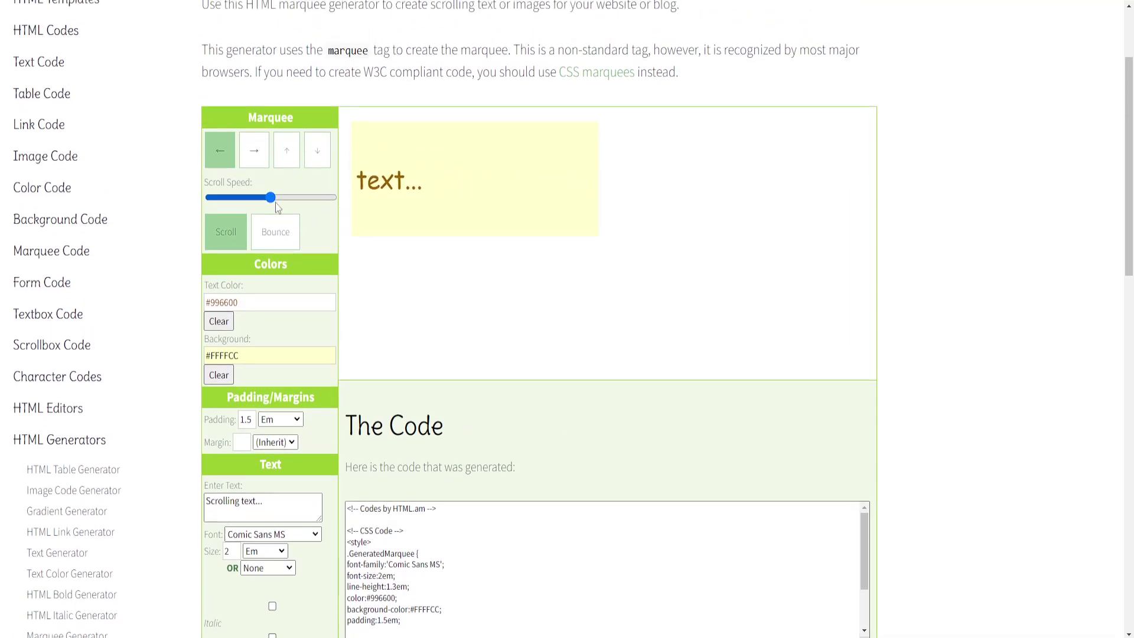
{"action": "scroll", "coordinate": [393, 225], "scroll_direction": "up", "scroll_amount": 1}
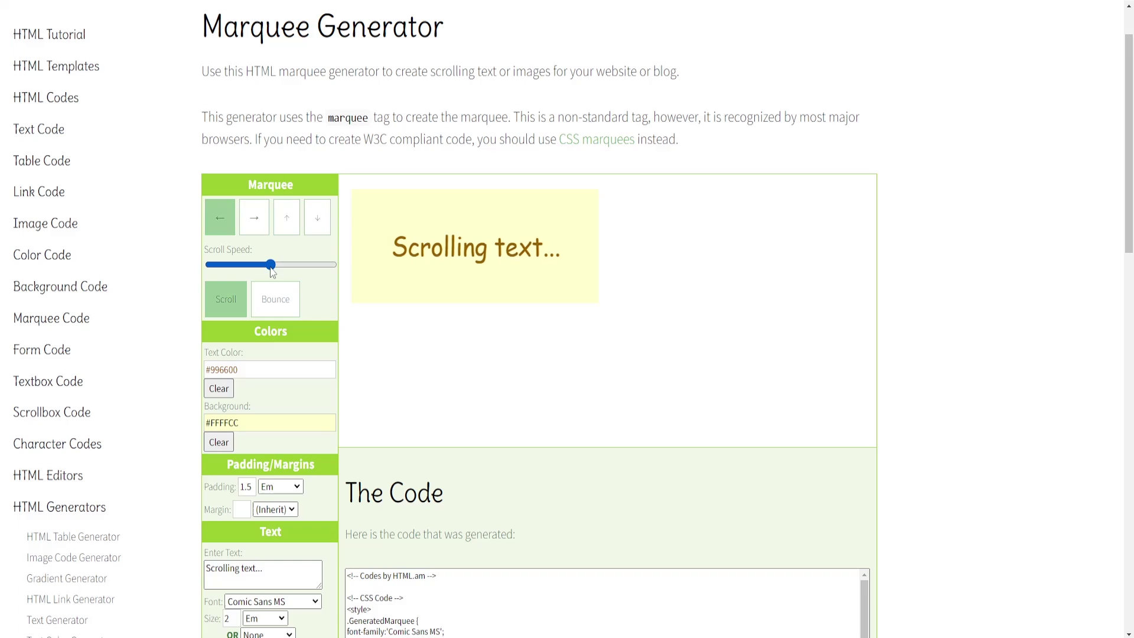
Step: Set the sample marquee's scroll speed to near its slowest
{"action": "left_click_drag", "start_coordinate": [270, 266], "coordinate": [219, 267]}
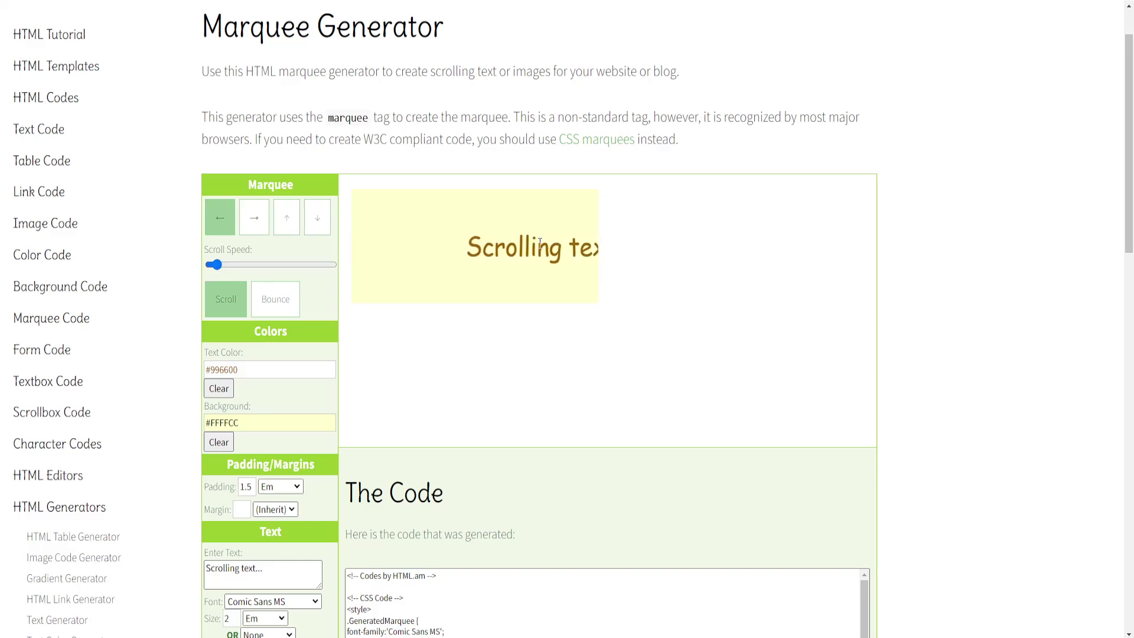
Step: Set the marquee direction to scroll right, after trying upward and downward
{"action": "left_click", "coordinate": [286, 220]}
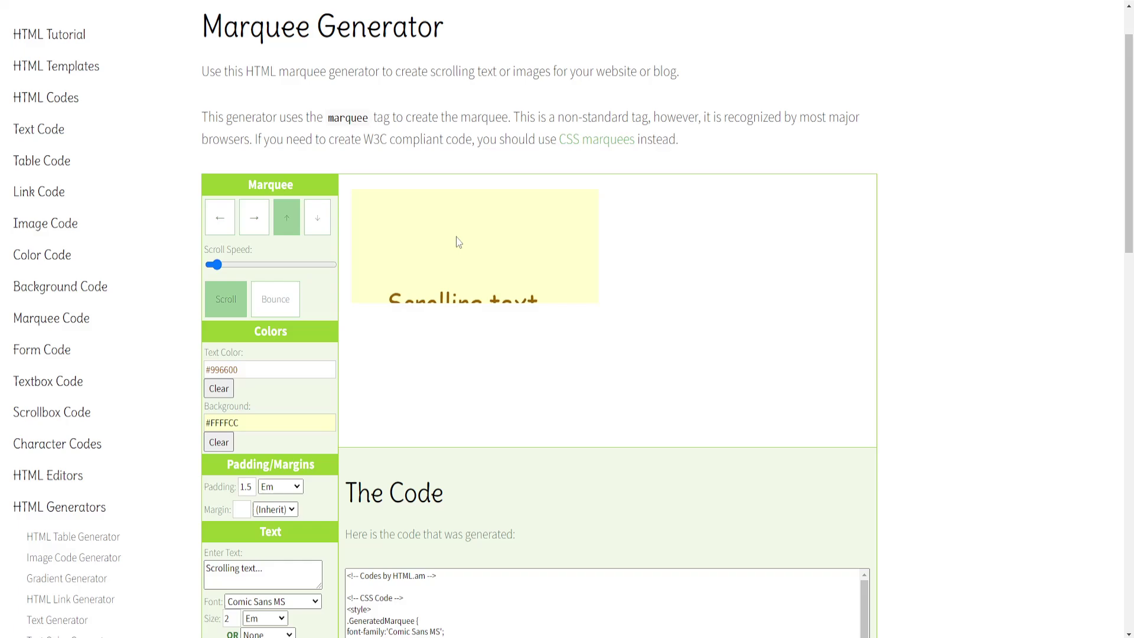
{"action": "left_click", "coordinate": [321, 219]}
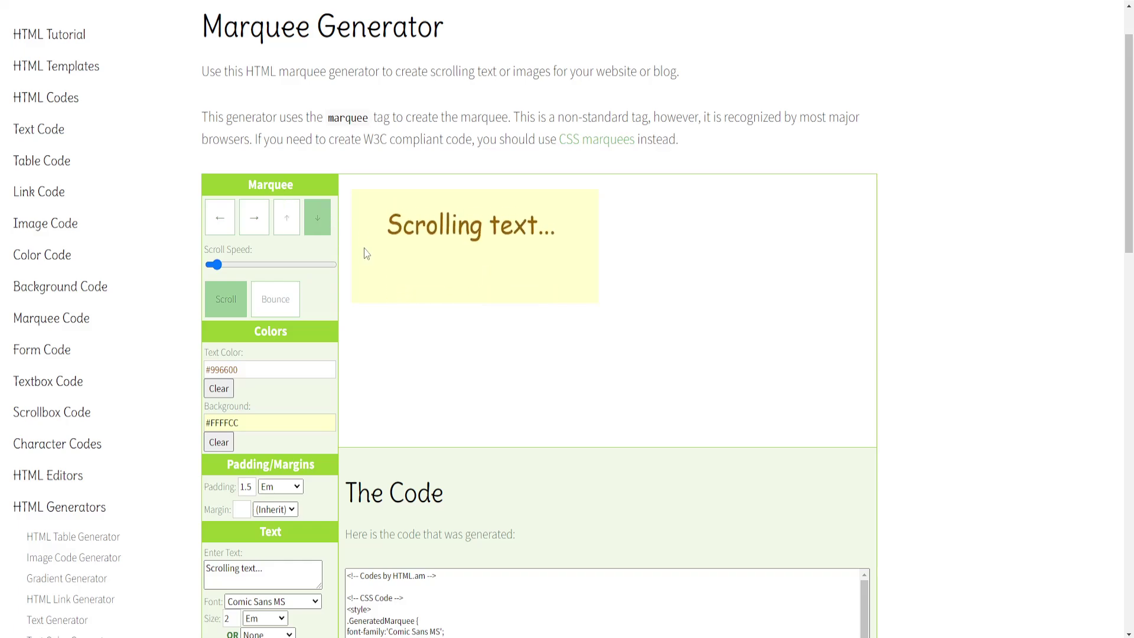
{"action": "left_click", "coordinate": [256, 226]}
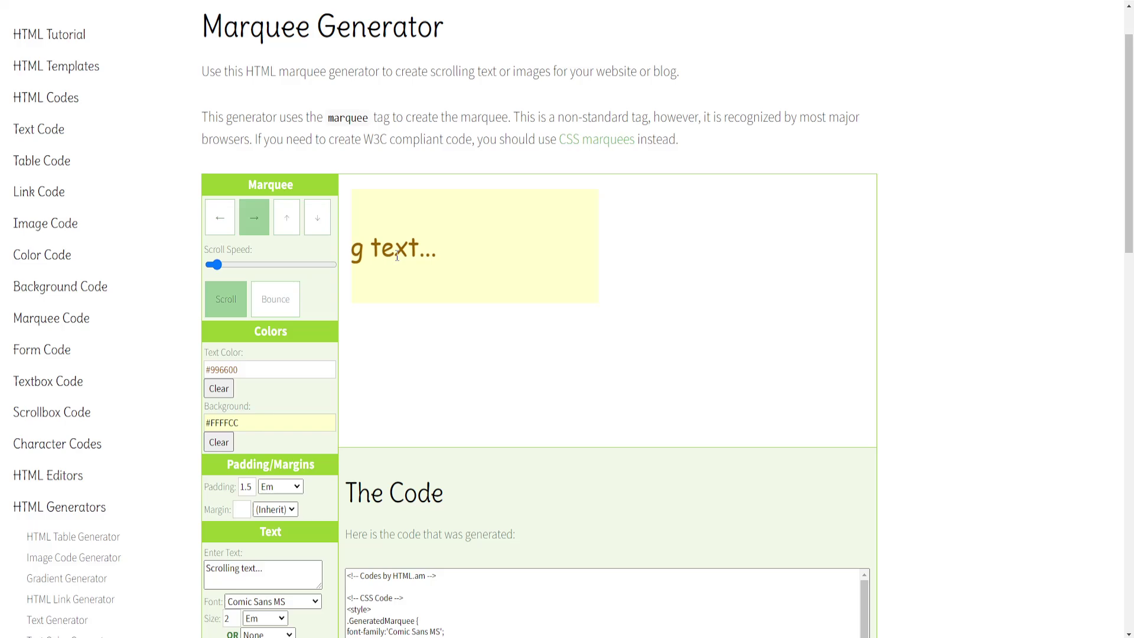
{"action": "scroll", "coordinate": [306, 292], "scroll_direction": "down", "scroll_amount": 1}
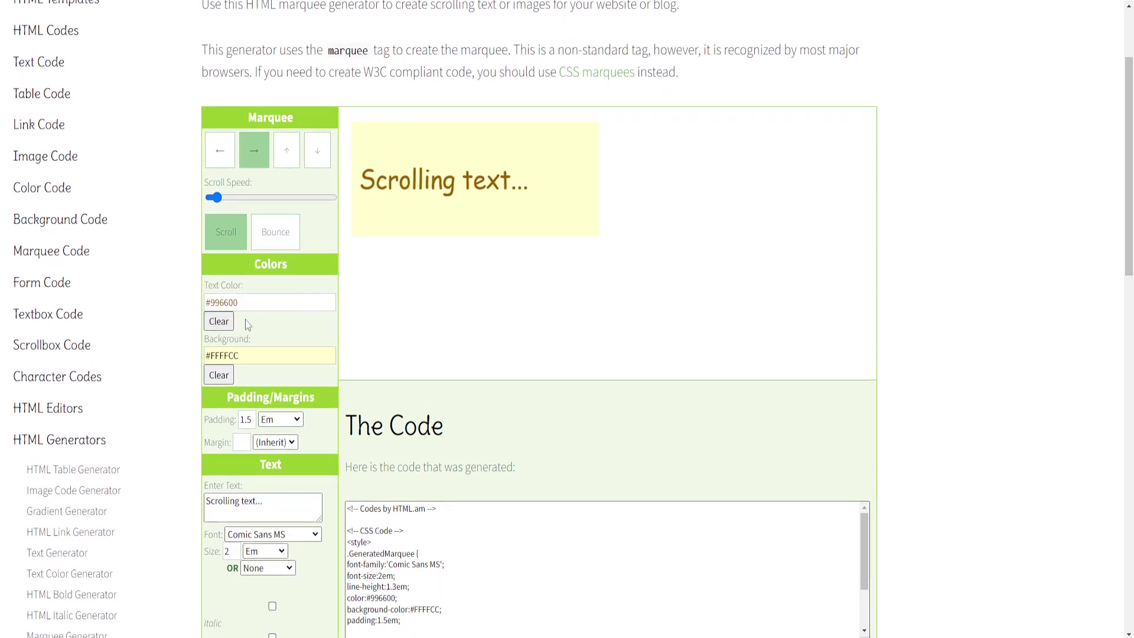
{"action": "scroll", "coordinate": [255, 301], "scroll_direction": "down", "scroll_amount": 2}
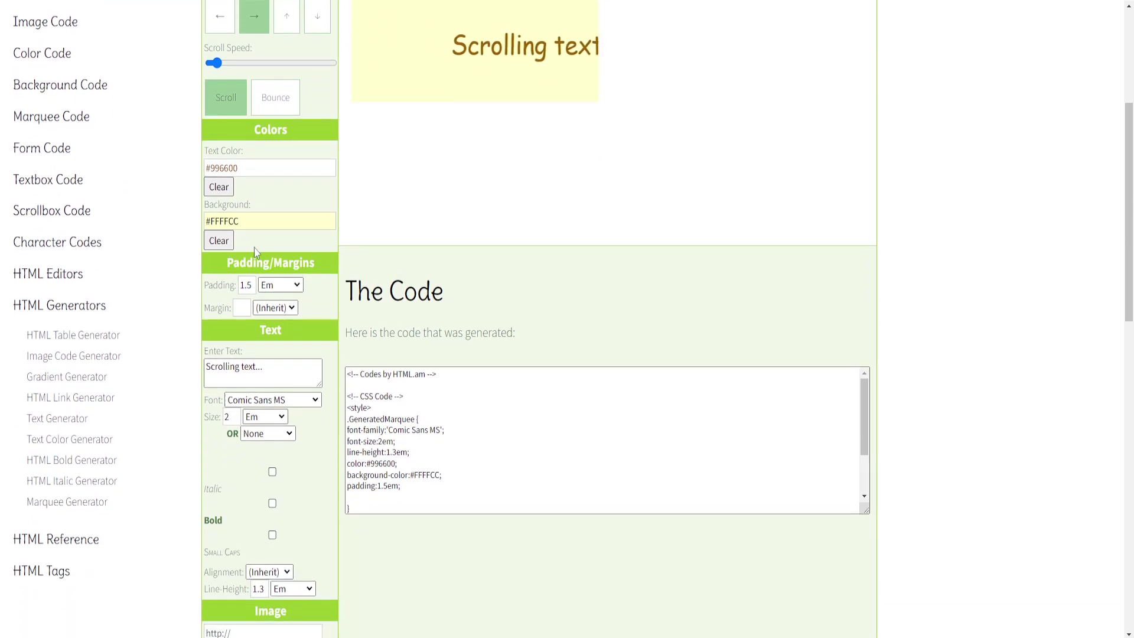
Step: Set the marquee text colour to #660066 and its background to #FFFFFF
{"action": "left_click", "coordinate": [270, 169]}
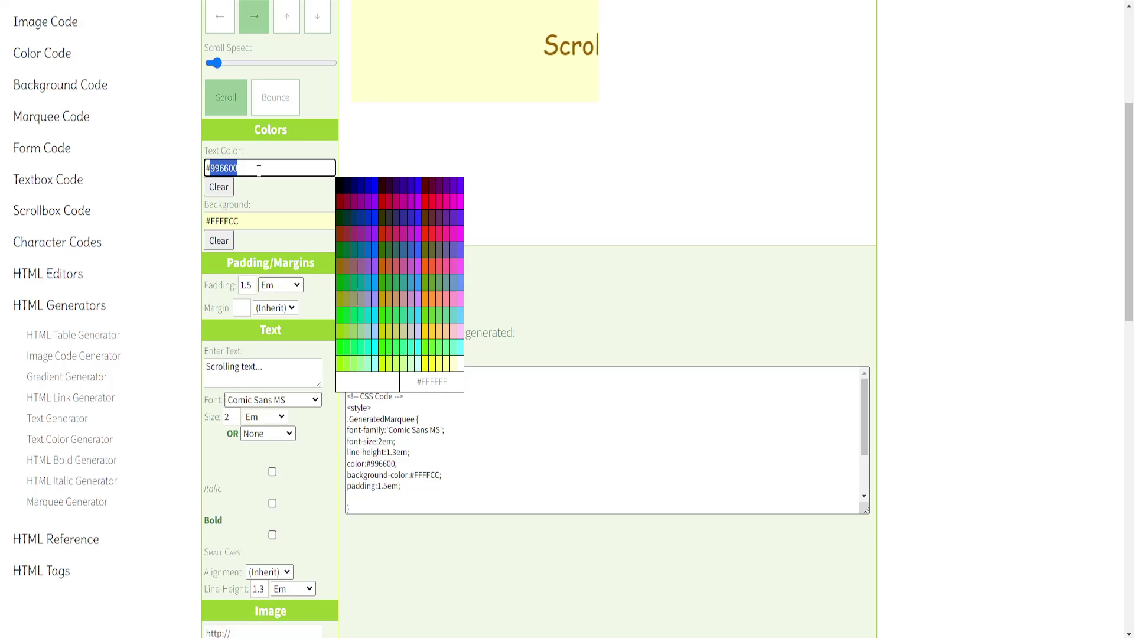
{"action": "scroll", "coordinate": [258, 169], "scroll_direction": "up", "scroll_amount": 1}
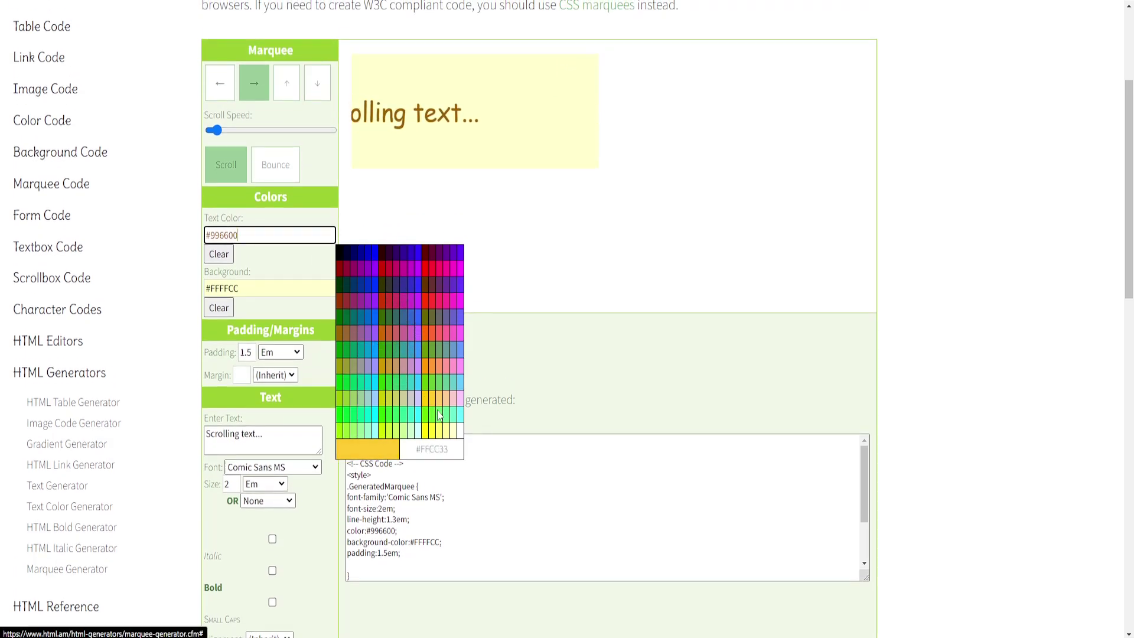
{"action": "left_click", "coordinate": [436, 263]}
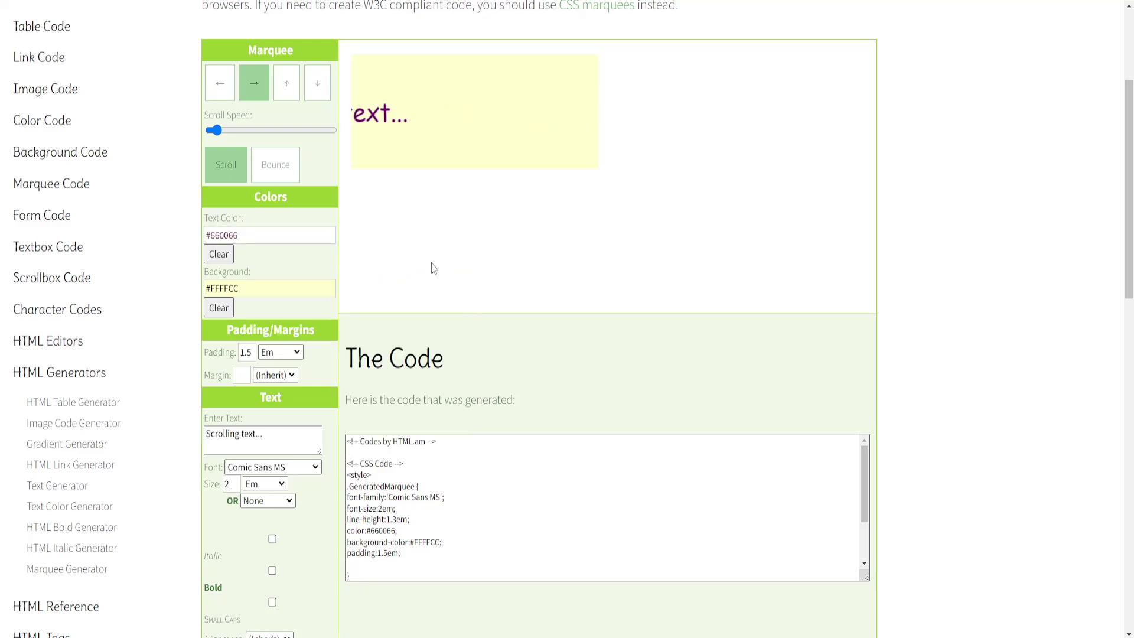
{"action": "left_click", "coordinate": [240, 288]}
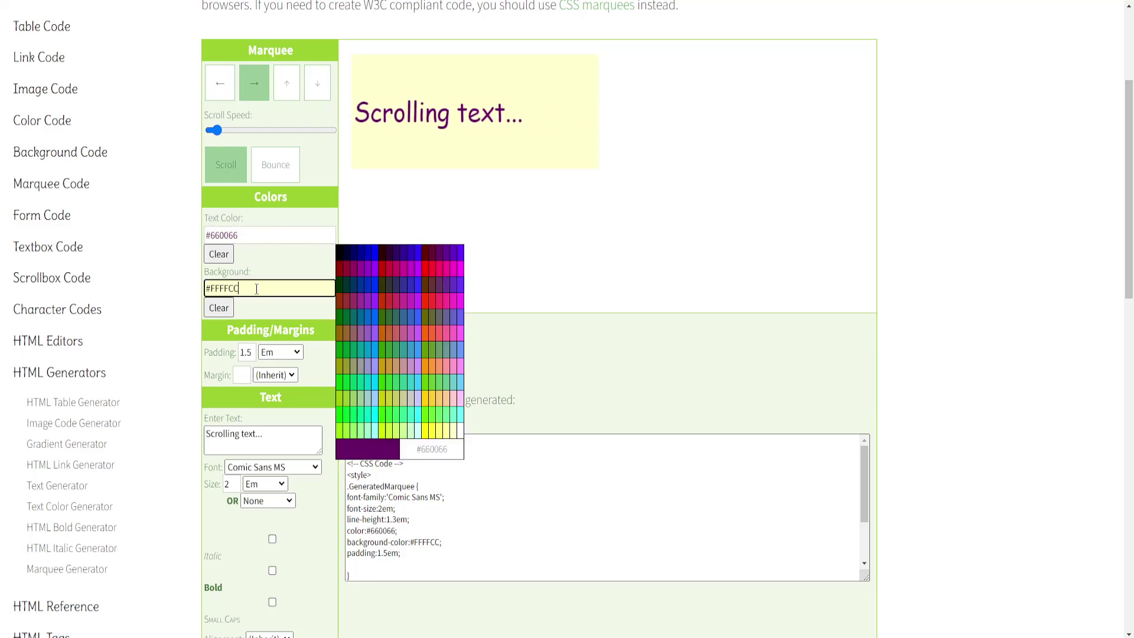
{"action": "left_click", "coordinate": [460, 432]}
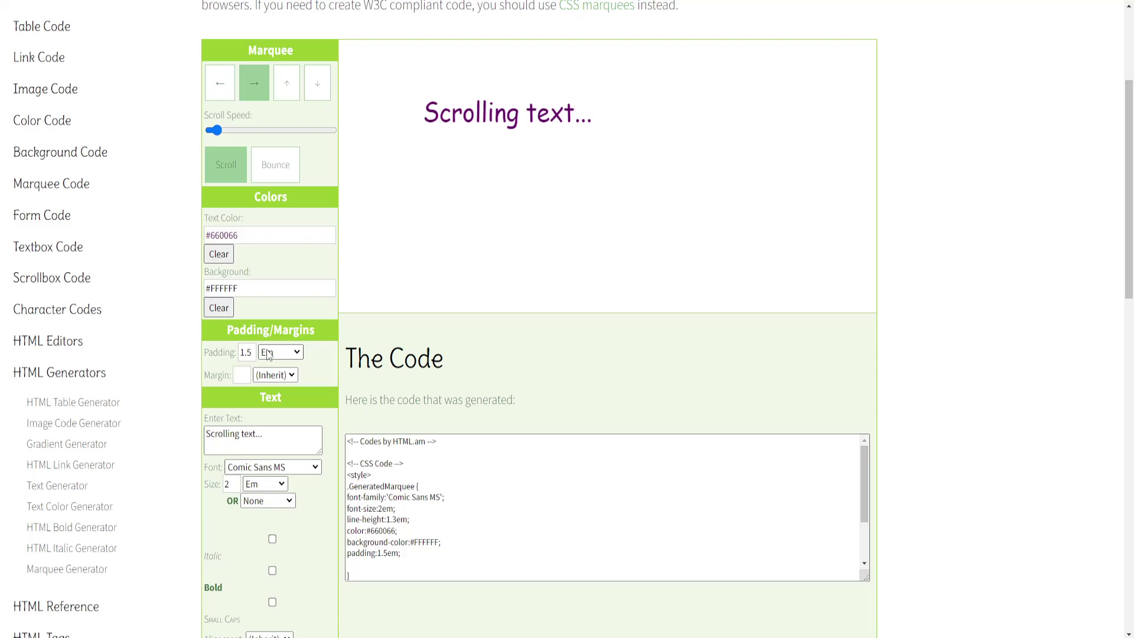
{"action": "scroll", "coordinate": [303, 330], "scroll_direction": "down", "scroll_amount": 1}
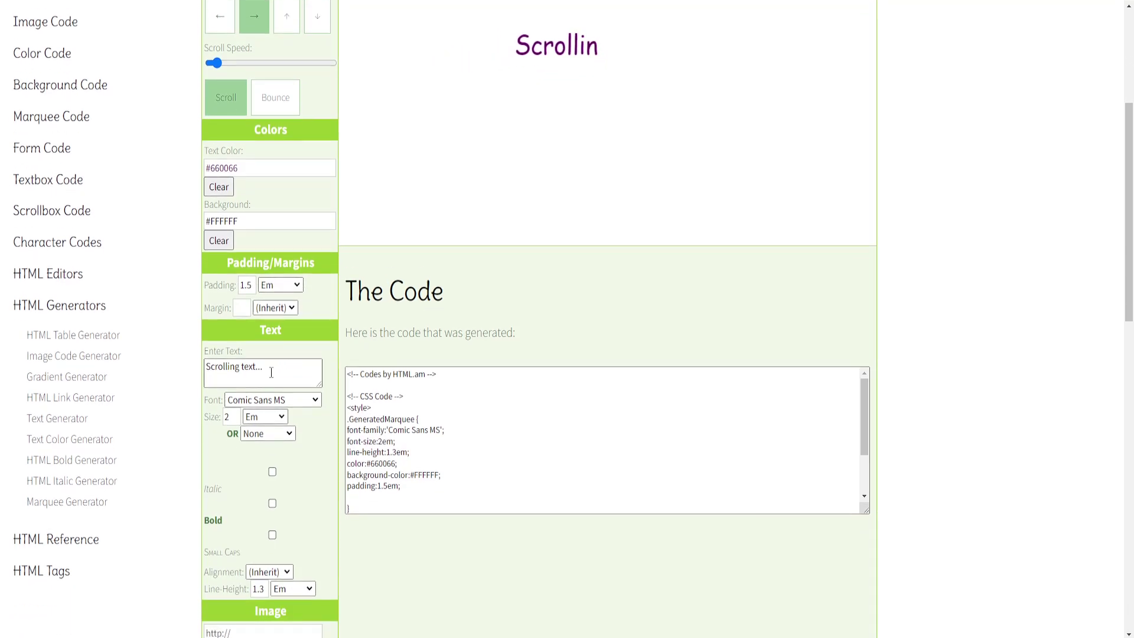
Step: Replace the placeholder text with 'NEW SALE -20%' in the Fantasy font
{"action": "left_click_drag", "start_coordinate": [208, 370], "coordinate": [284, 368]}
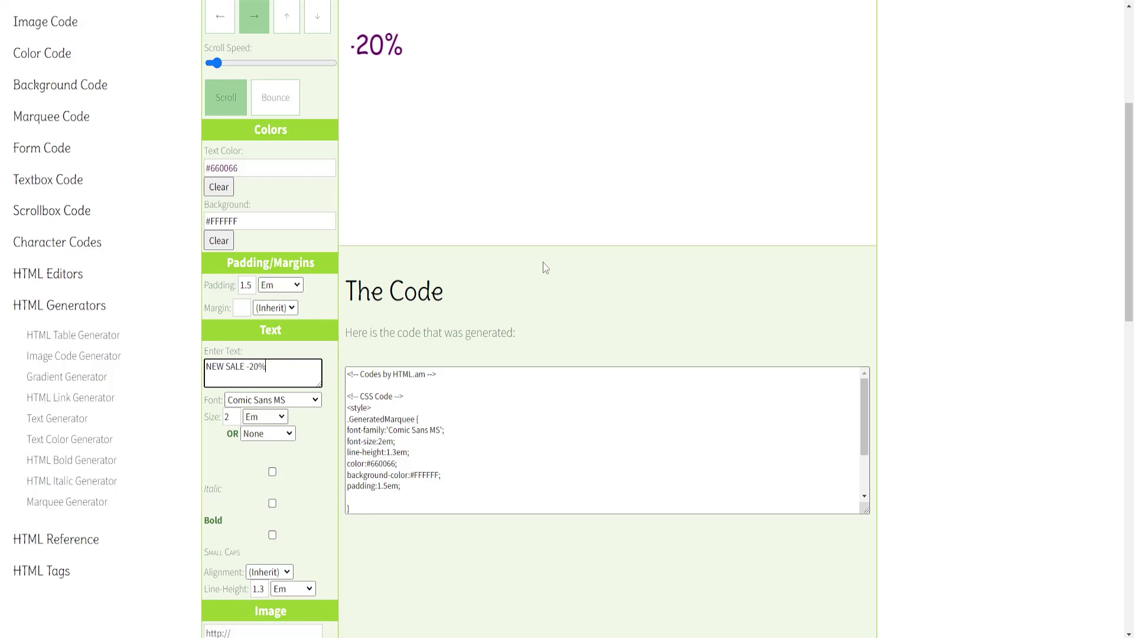
{"action": "scroll", "coordinate": [543, 267], "scroll_direction": "up", "scroll_amount": 2}
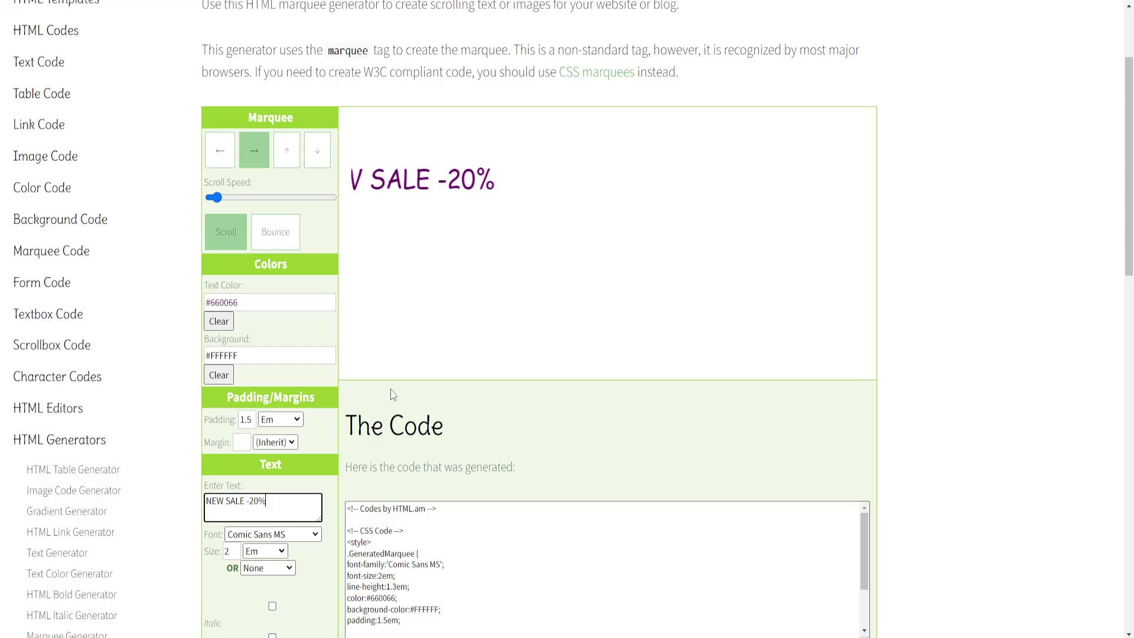
{"action": "scroll", "coordinate": [270, 434], "scroll_direction": "down", "scroll_amount": 3}
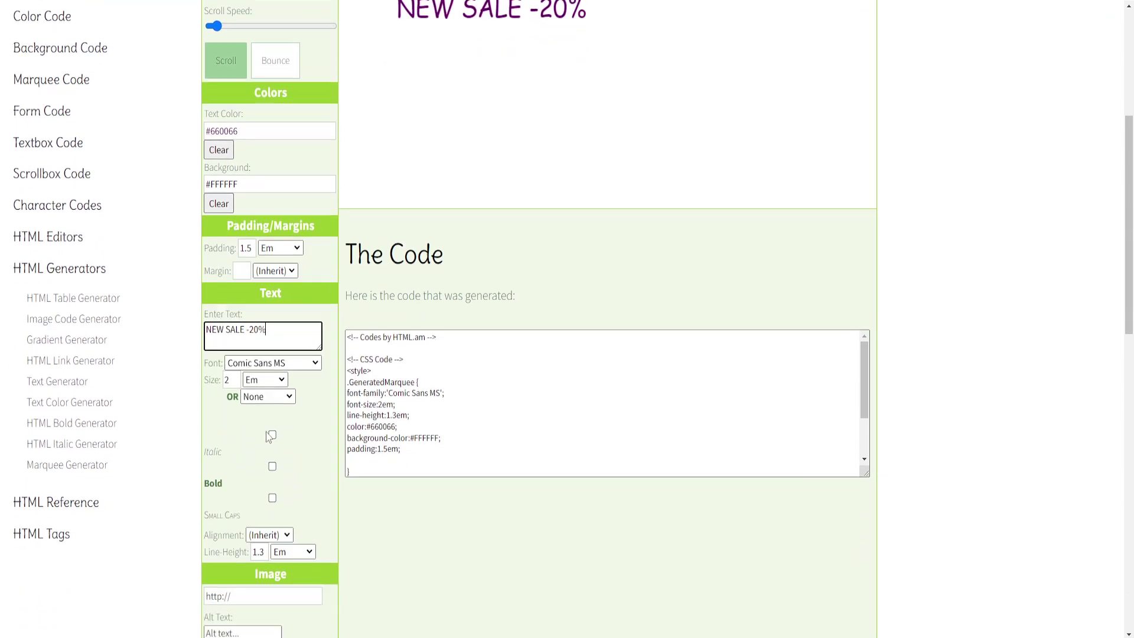
{"action": "scroll", "coordinate": [270, 435], "scroll_direction": "down", "scroll_amount": 1}
{"action": "left_click", "coordinate": [272, 333]}
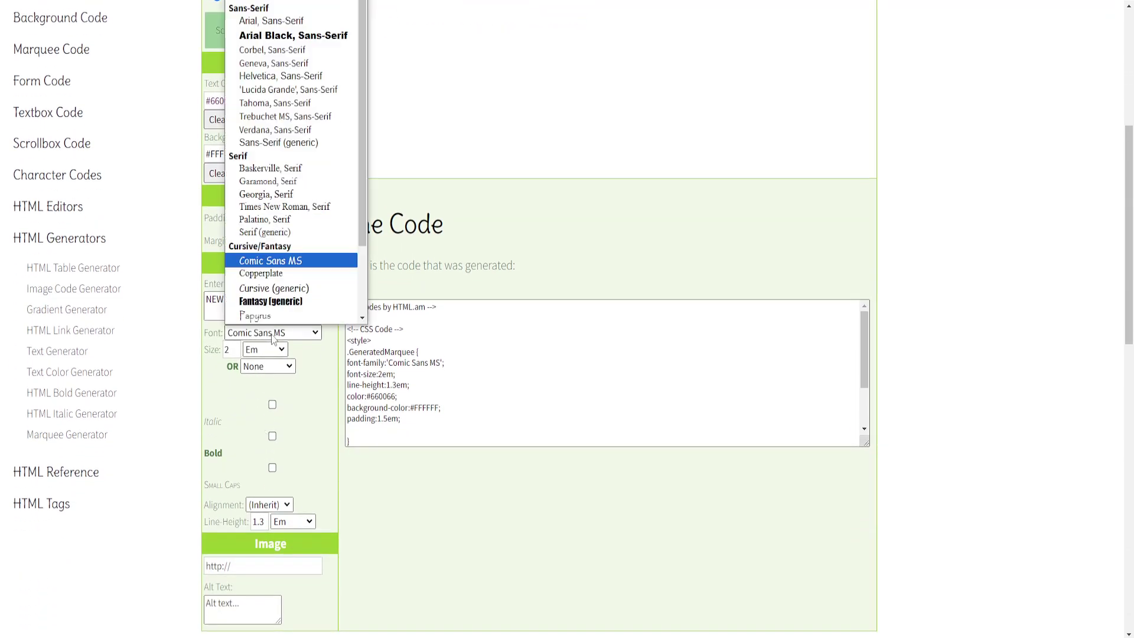
{"action": "left_click", "coordinate": [284, 301]}
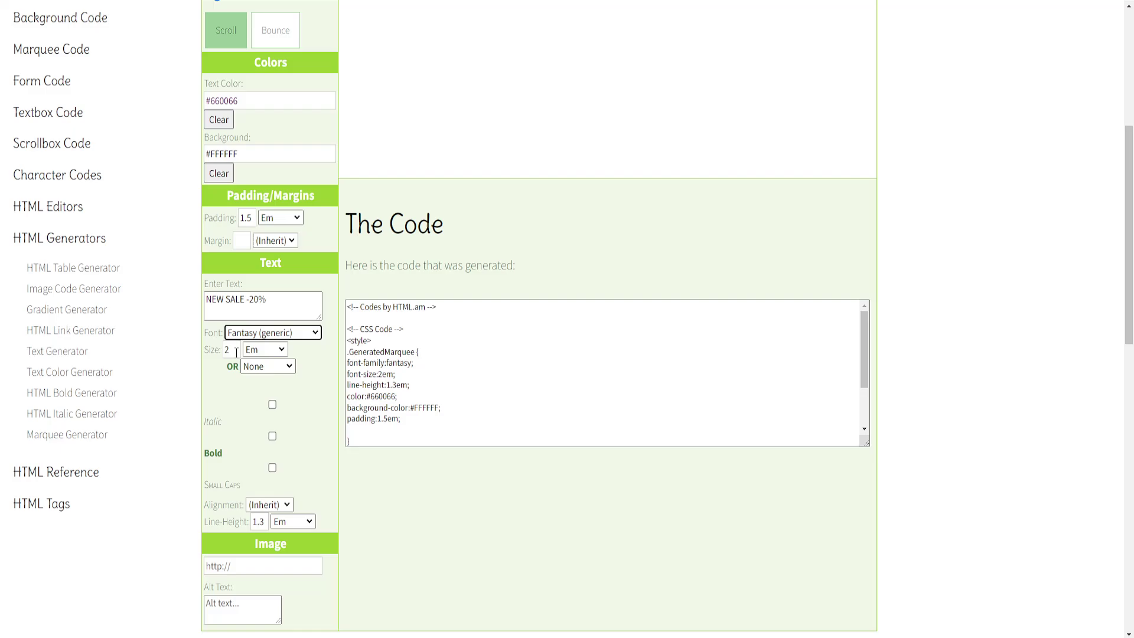
{"action": "scroll", "coordinate": [255, 355], "scroll_direction": "up", "scroll_amount": 3}
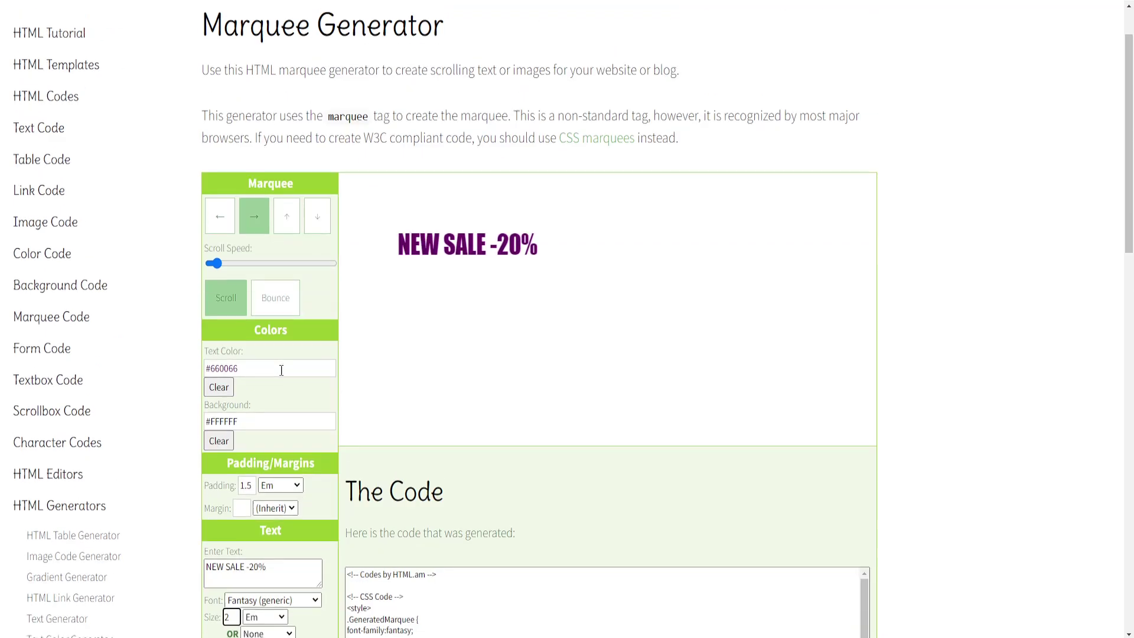
{"action": "scroll", "coordinate": [281, 369], "scroll_direction": "down", "scroll_amount": 1}
{"action": "scroll", "coordinate": [262, 328], "scroll_direction": "down", "scroll_amount": 2}
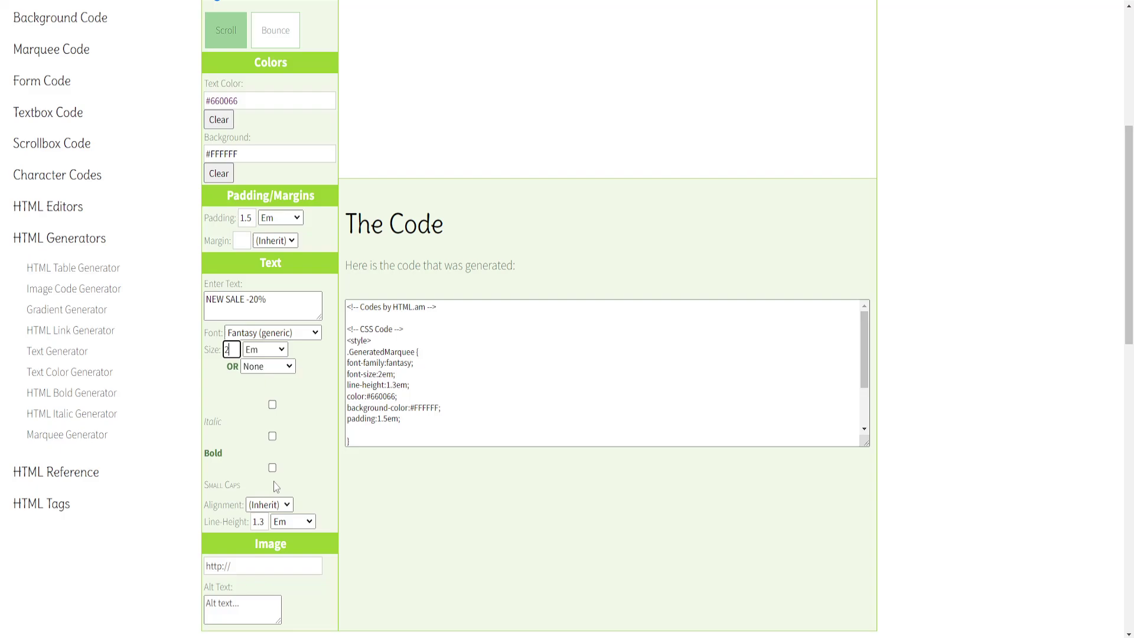
{"action": "scroll", "coordinate": [275, 485], "scroll_direction": "down", "scroll_amount": 1}
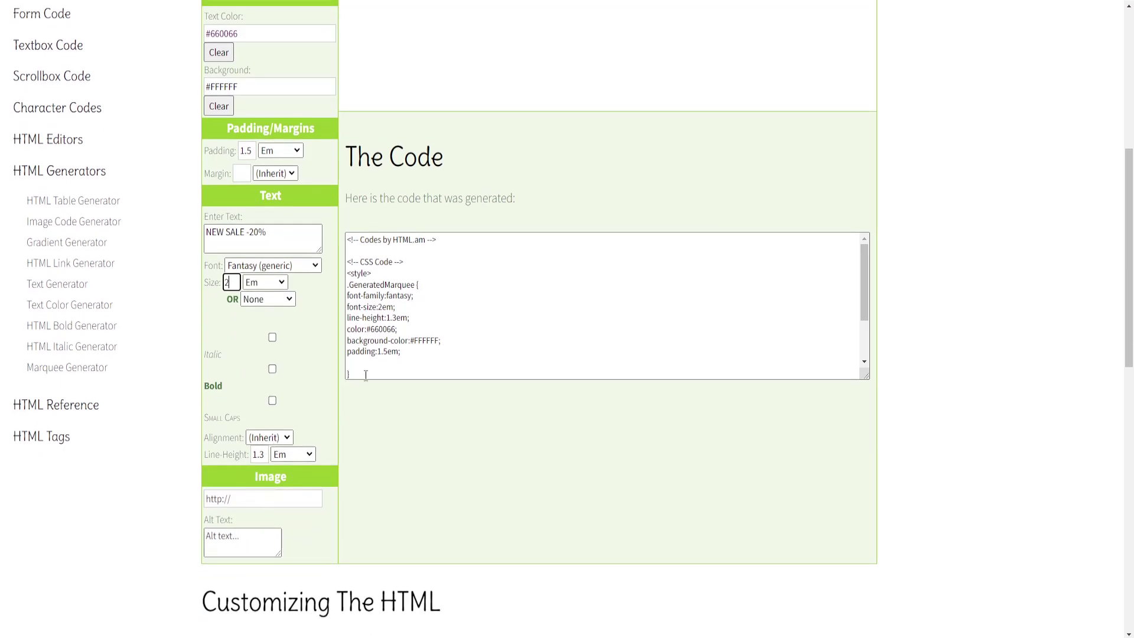
{"action": "scroll", "coordinate": [365, 374], "scroll_direction": "up", "scroll_amount": 2}
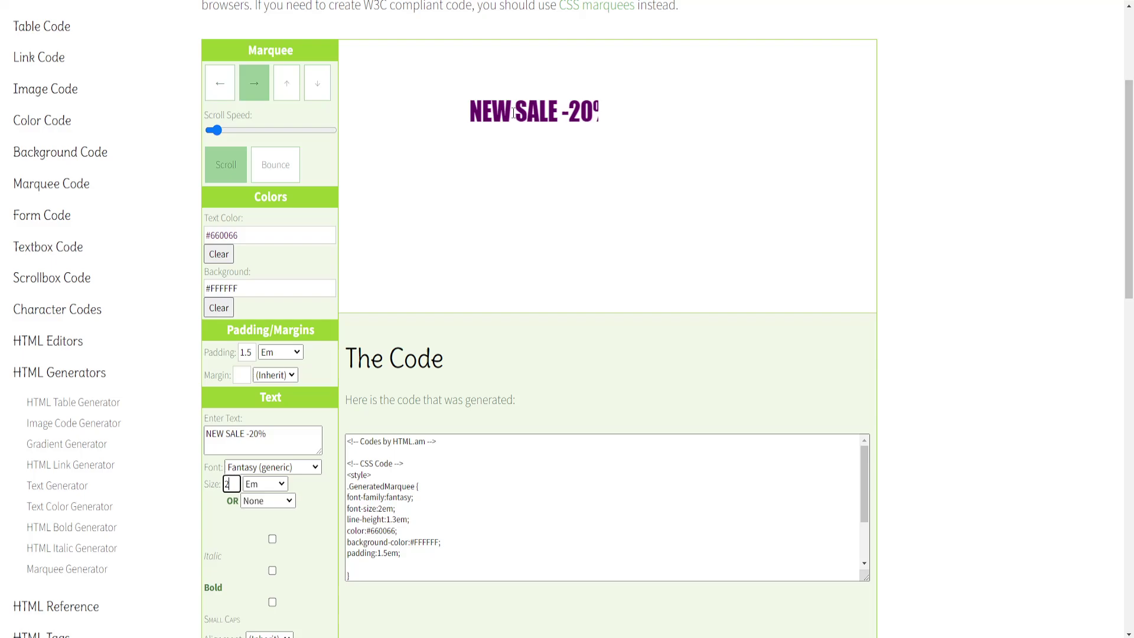
{"action": "scroll", "coordinate": [436, 297], "scroll_direction": "down", "scroll_amount": 2}
Step: Copy all of the generated marquee code
{"action": "left_click", "coordinate": [379, 361]}
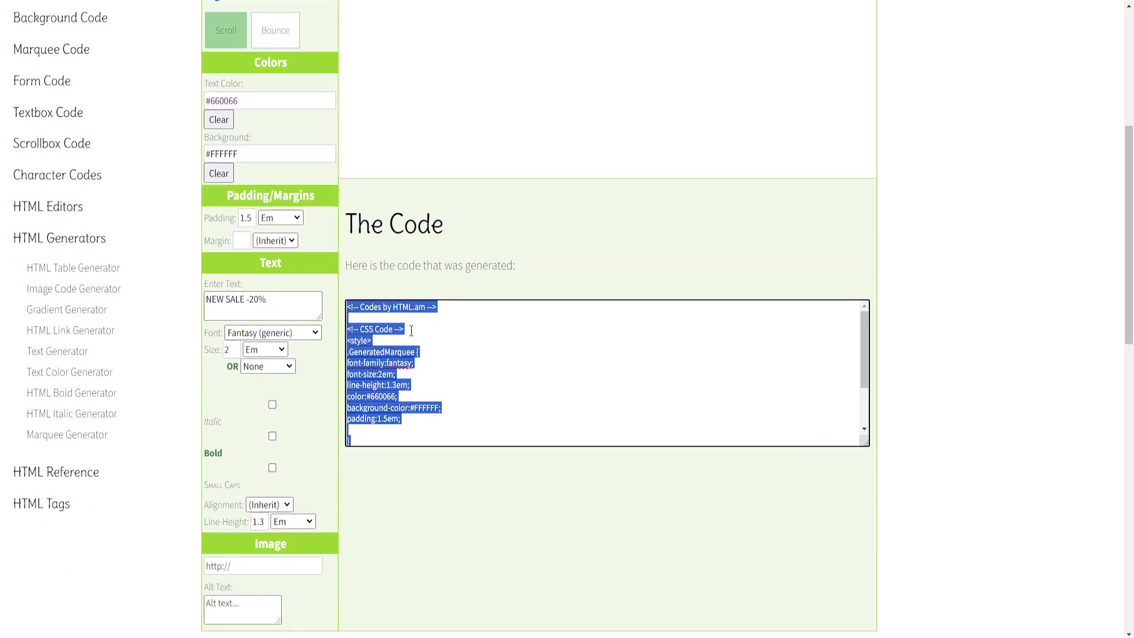
{"action": "right_click", "coordinate": [381, 361]}
{"action": "left_click", "coordinate": [424, 94]}
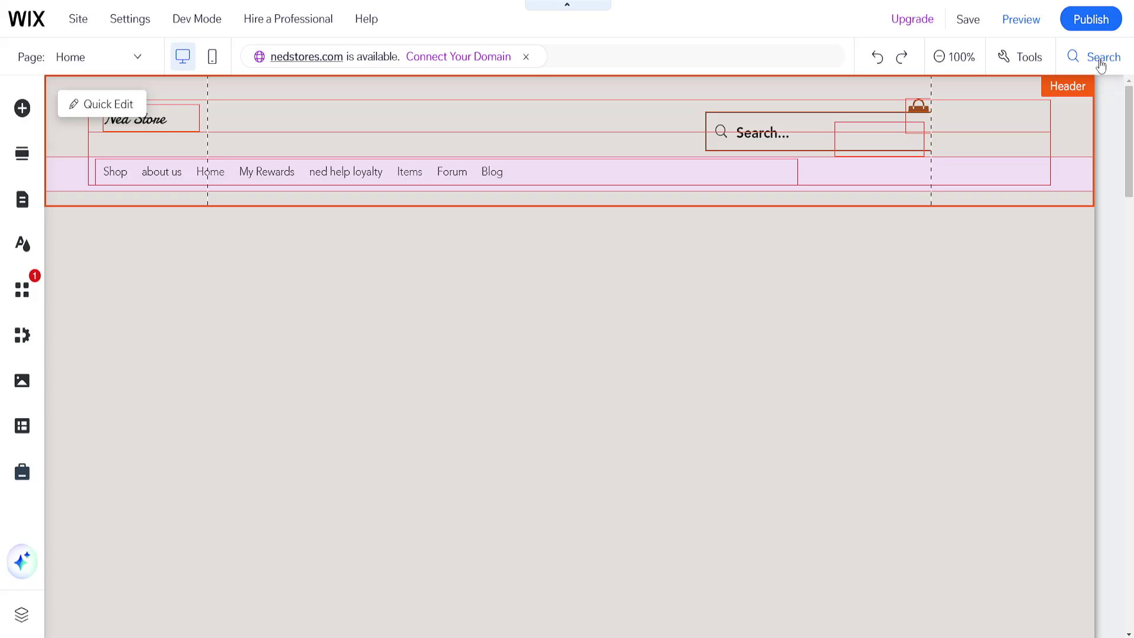
Step: Search the editor for 'html' and bring up the Embed Code elements
{"action": "left_click", "coordinate": [1100, 65]}
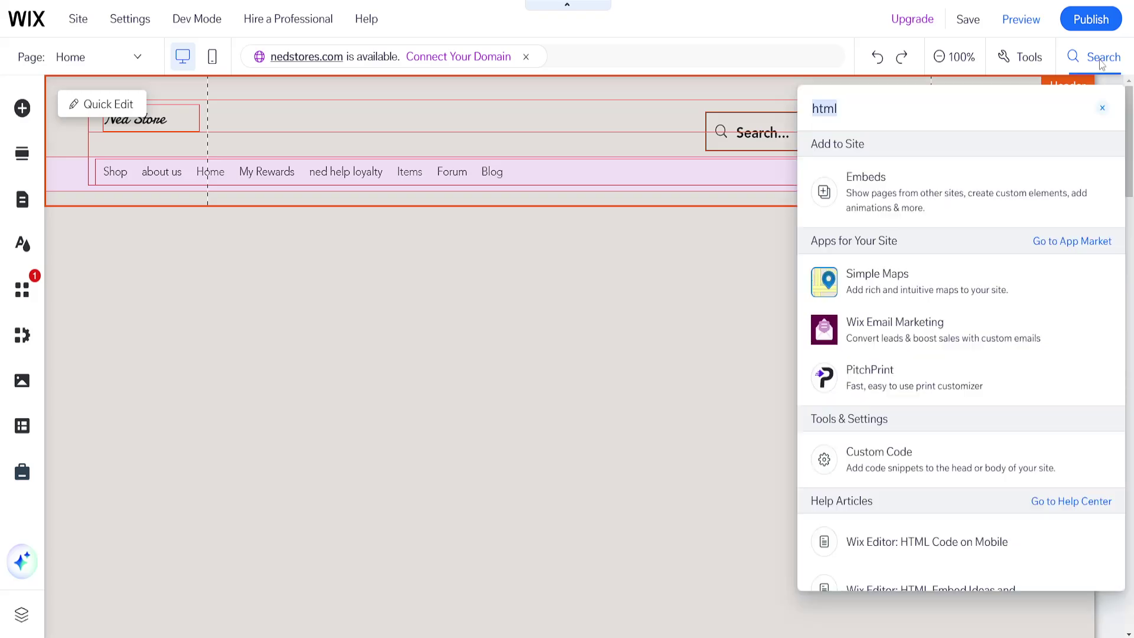
{"action": "type", "text": "h"}
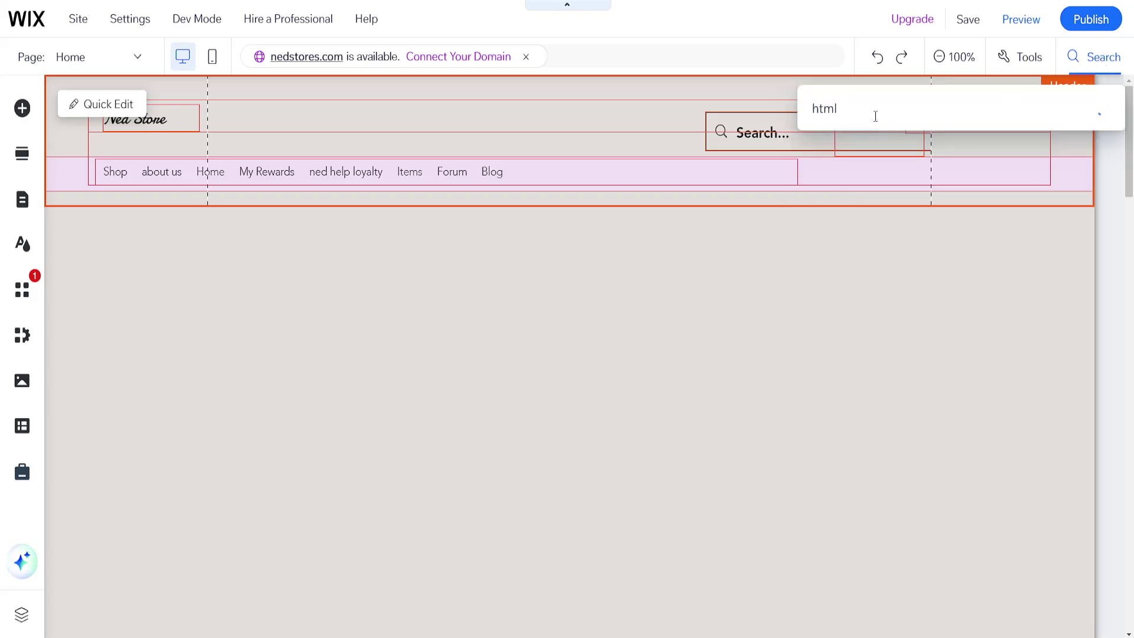
{"action": "left_click", "coordinate": [878, 181]}
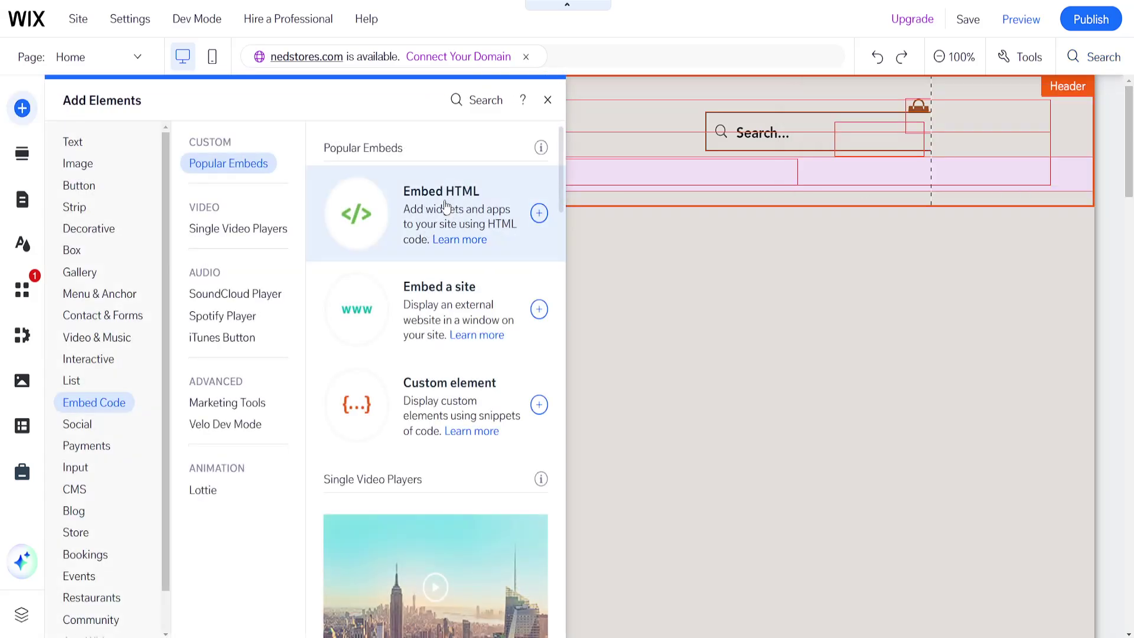
Step: Add an Embed HTML element, paste the copied marquee code and apply it
{"action": "left_click", "coordinate": [445, 213]}
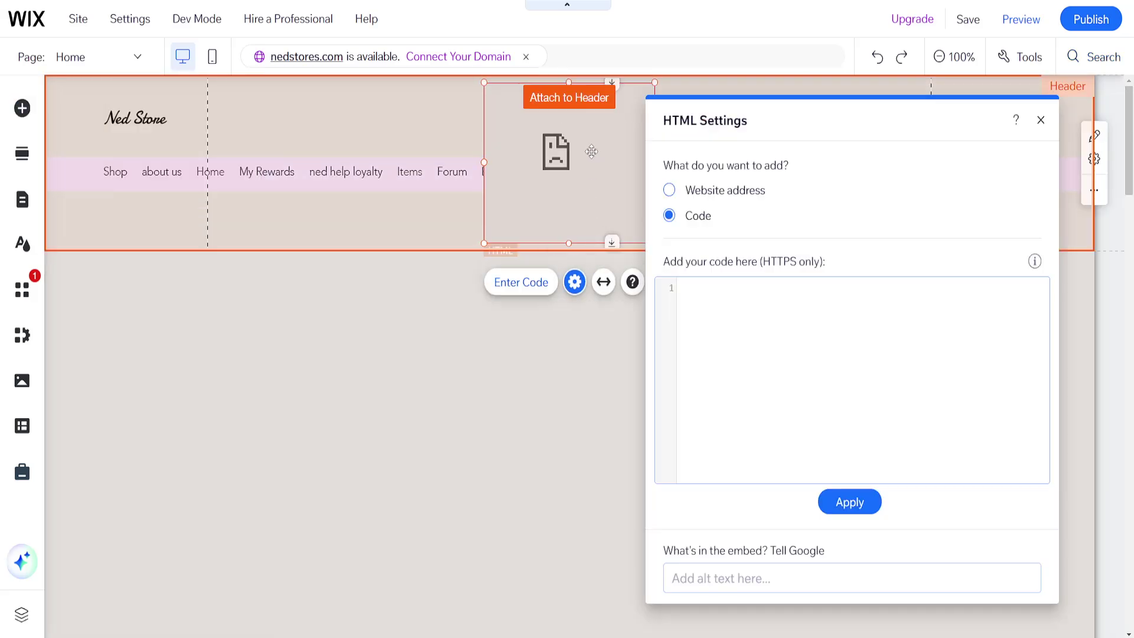
{"action": "right_click", "coordinate": [720, 299]}
{"action": "left_click", "coordinate": [751, 426]}
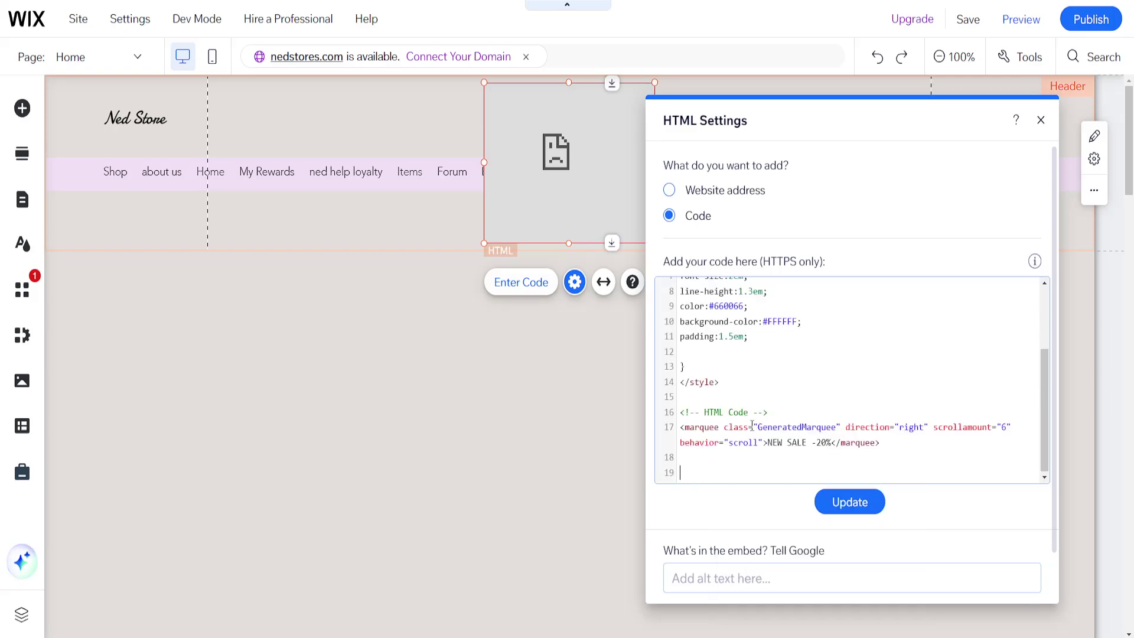
{"action": "left_click", "coordinate": [848, 503]}
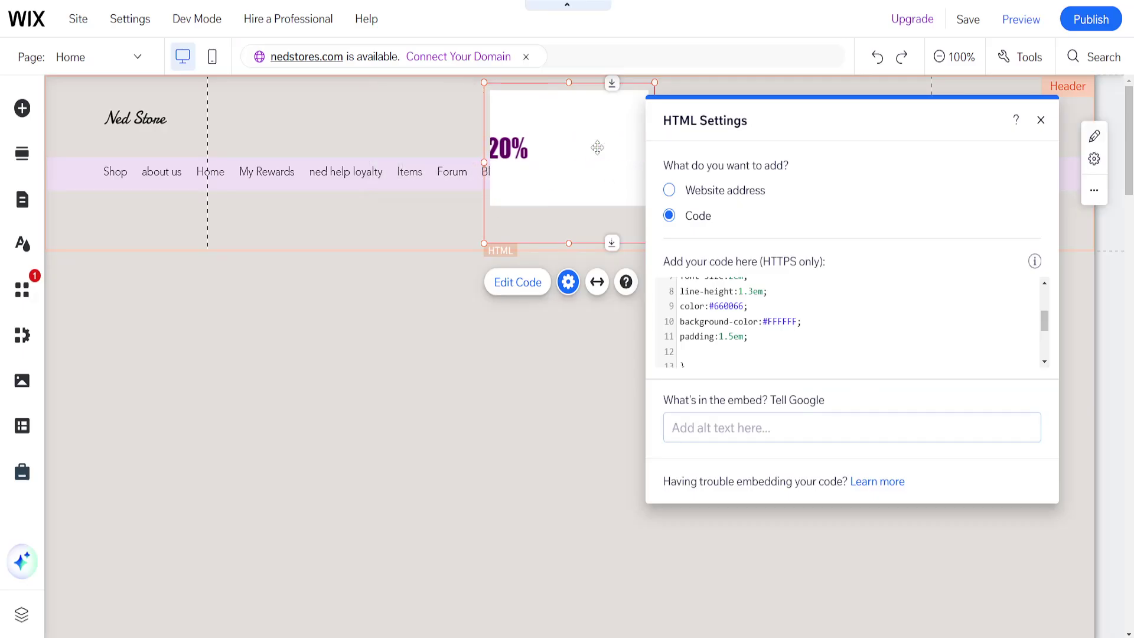
Step: Attach the marquee embed to the header's left side and stretch it wider
{"action": "mouse_move", "coordinate": [597, 147]}
{"action": "left_mouse_down"}
{"action": "mouse_move", "coordinate": [820, 328]}
{"action": "mouse_move", "coordinate": [524, 142]}
{"action": "mouse_move", "coordinate": [473, 133]}
{"action": "mouse_move", "coordinate": [524, 145]}
{"action": "mouse_move", "coordinate": [590, 127]}
{"action": "mouse_move", "coordinate": [601, 110]}
{"action": "mouse_move", "coordinate": [613, 147]}
{"action": "mouse_move", "coordinate": [601, 285]}
{"action": "mouse_move", "coordinate": [233, 139]}
{"action": "left_mouse_up"}
{"action": "left_click", "coordinate": [669, 120]}
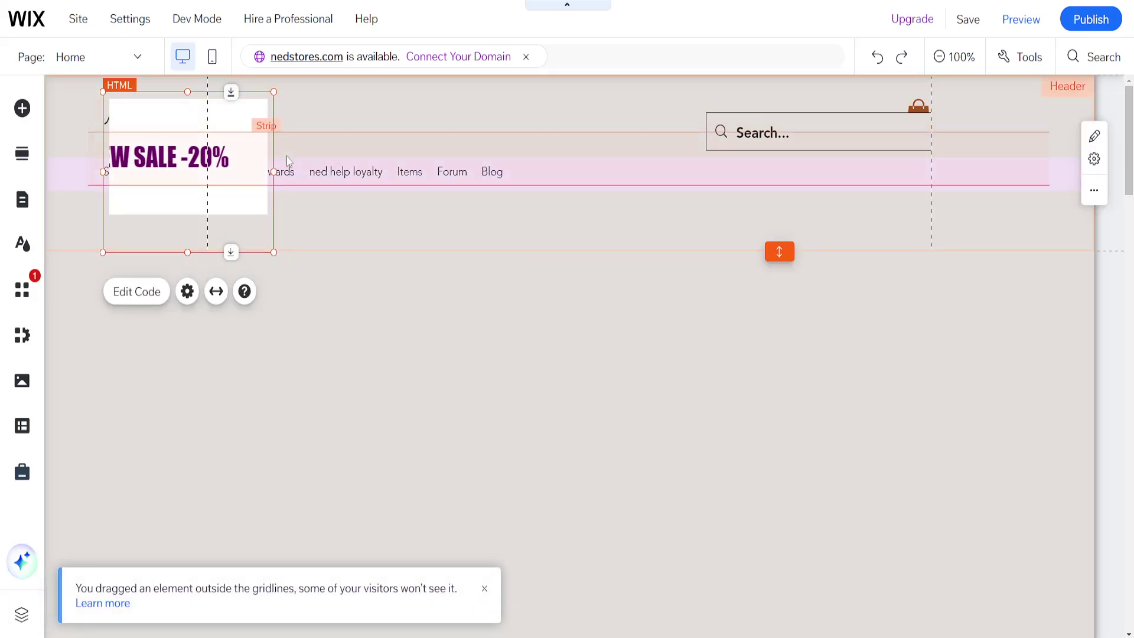
{"action": "left_click_drag", "start_coordinate": [274, 172], "coordinate": [521, 174]}
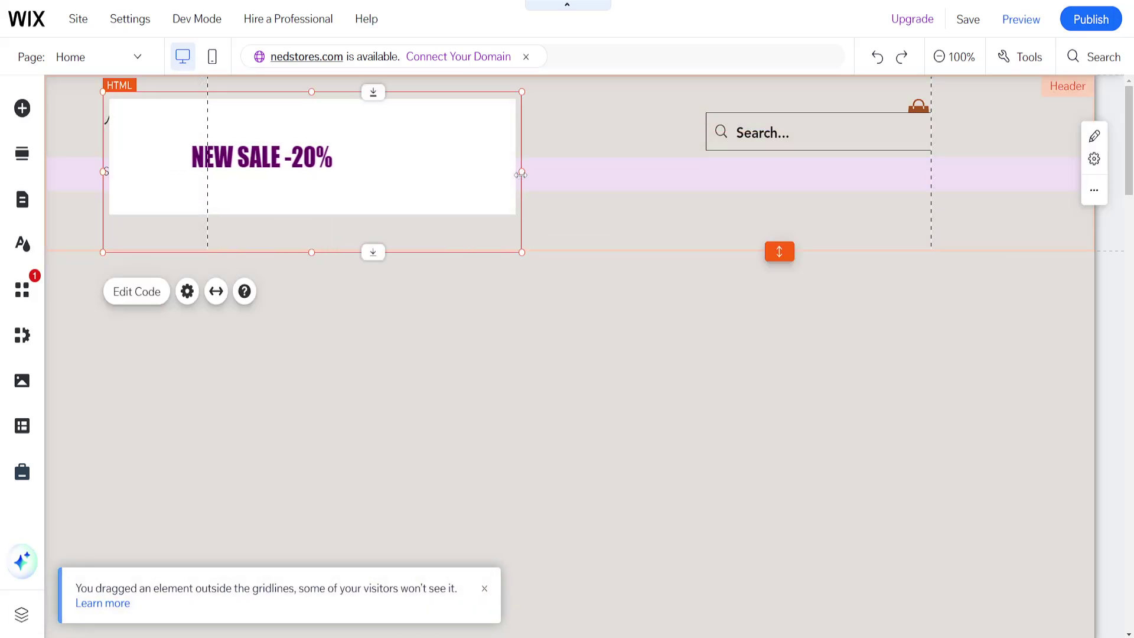